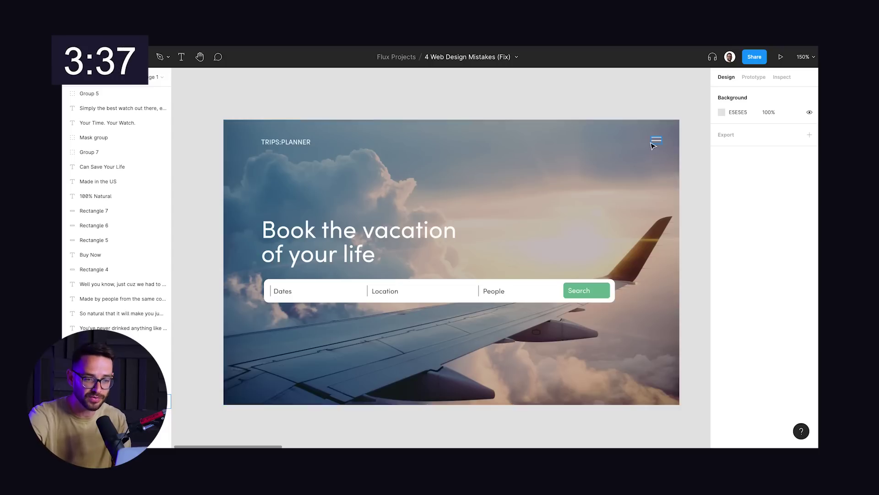
# - Replace the hamburger icon with a copy of the logo text retyped as 'Trip'
pyautogui.moveTo(286, 142); pyautogui.dragTo(586, 139)
pyautogui.click(656, 141)
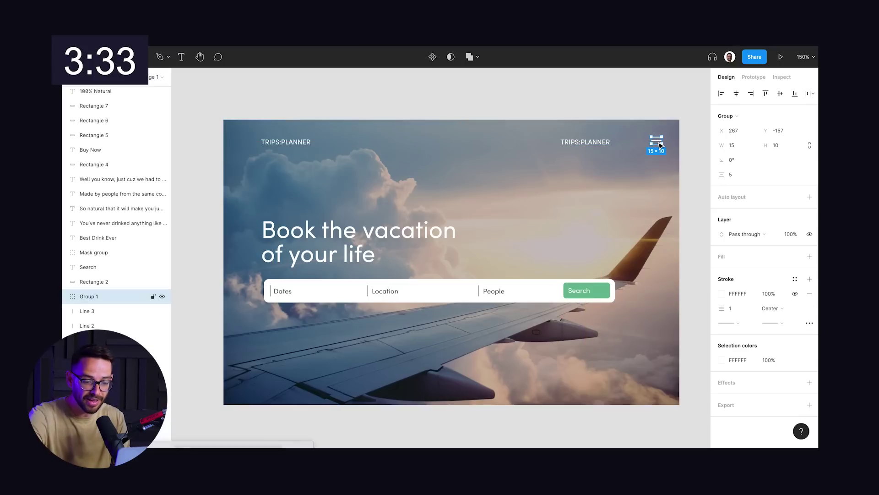
pyautogui.press('Delete')
pyautogui.doubleClick(599, 142)
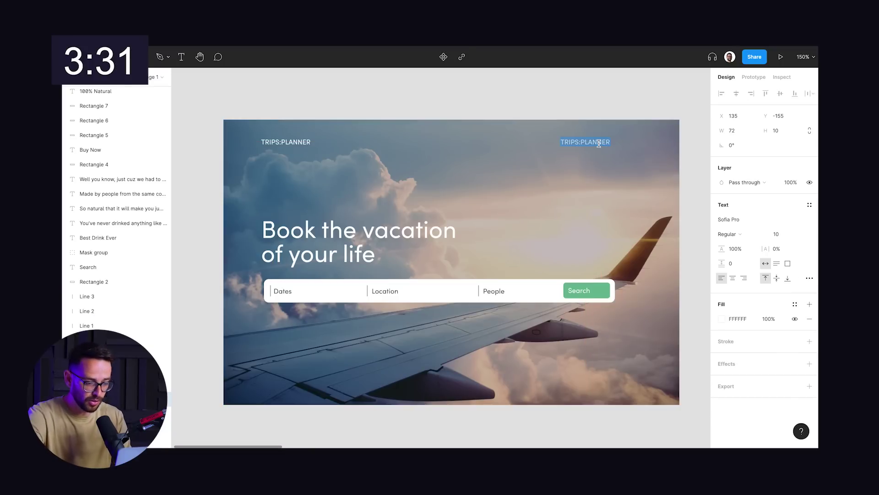
pyautogui.write('Trip')
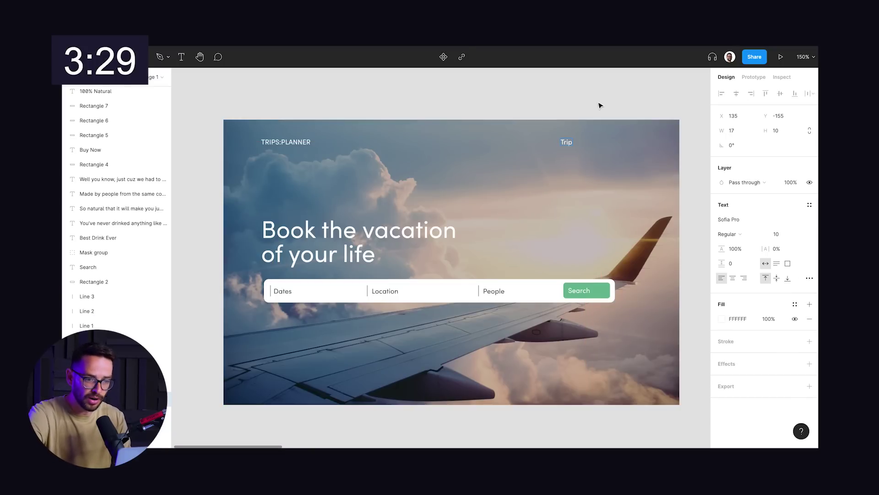
pyautogui.press('Escape')
# - Add 'About' and 'Price' links as copies placed to the right of Trip
pyautogui.moveTo(566, 142); pyautogui.dragTo(604, 146)
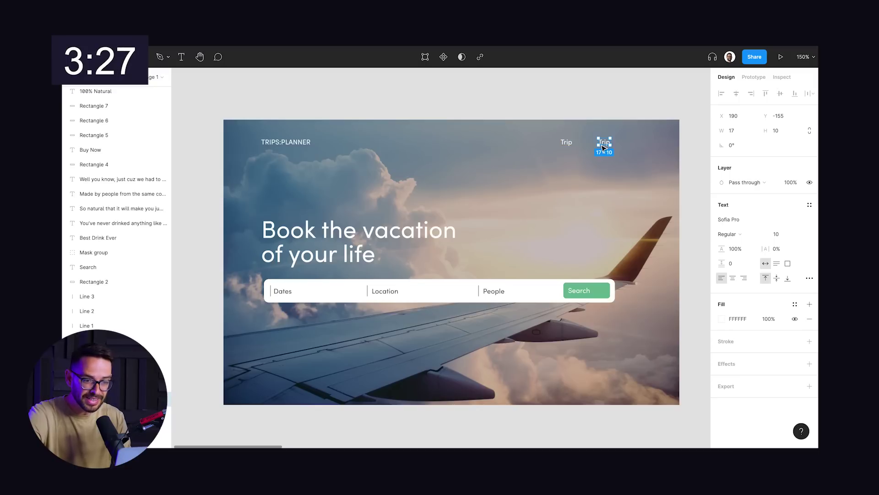
pyautogui.doubleClick(604, 143)
pyautogui.write('About')
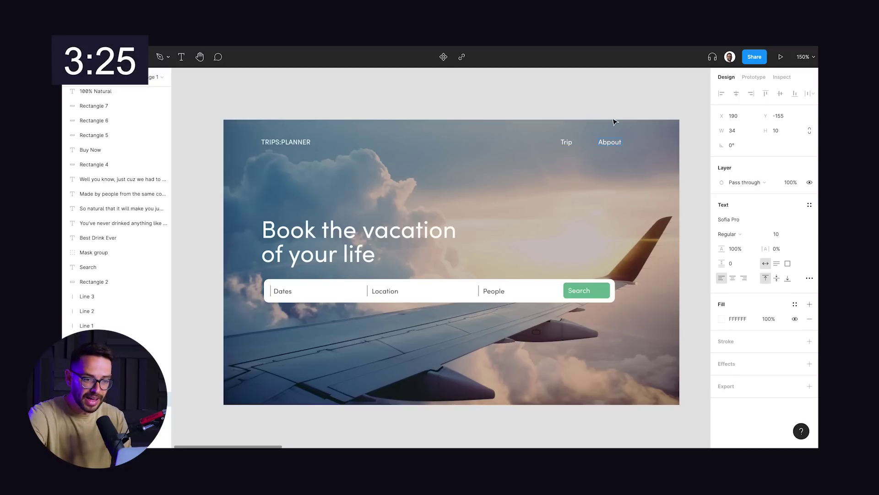
pyautogui.press('Escape')
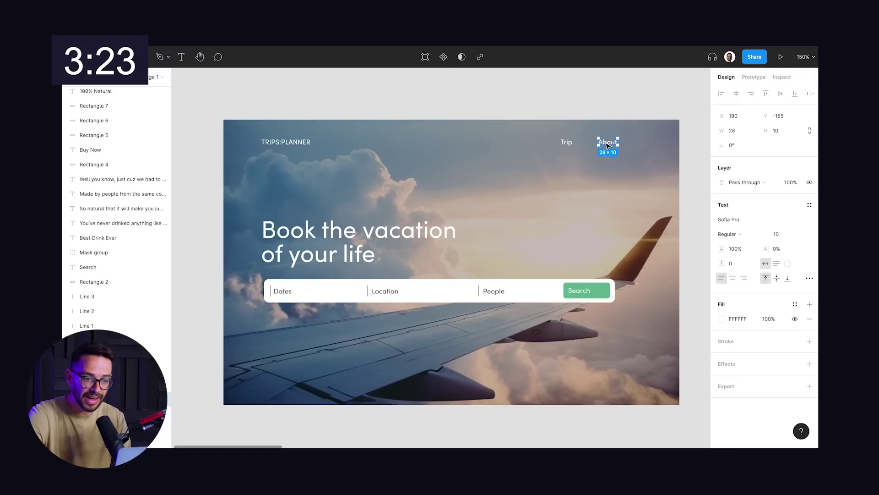
pyautogui.moveTo(608, 144); pyautogui.dragTo(644, 145)
pyautogui.doubleClick(644, 143)
pyautogui.write('Pric')
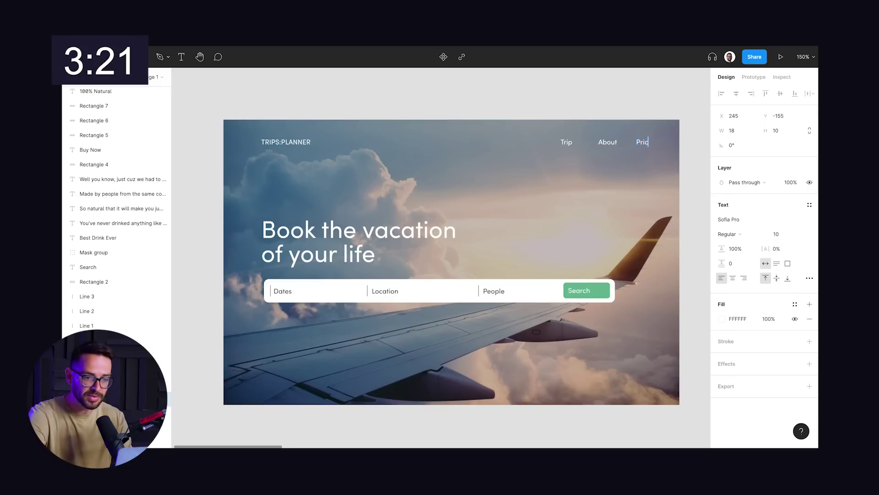
pyautogui.write('e')
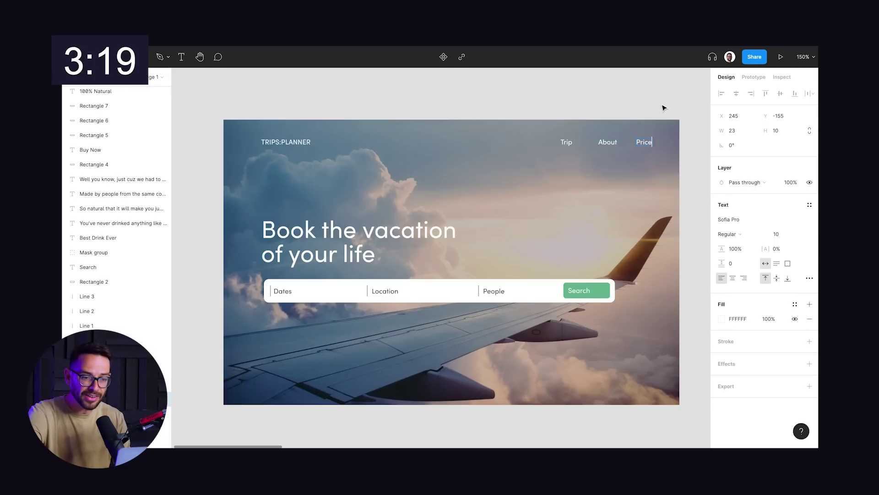
pyautogui.press('Escape')
# - Even out the spacing between the Trip, About and Price links
pyautogui.moveTo(608, 142); pyautogui.dragTo(558, 142)
pyautogui.click(584, 100)
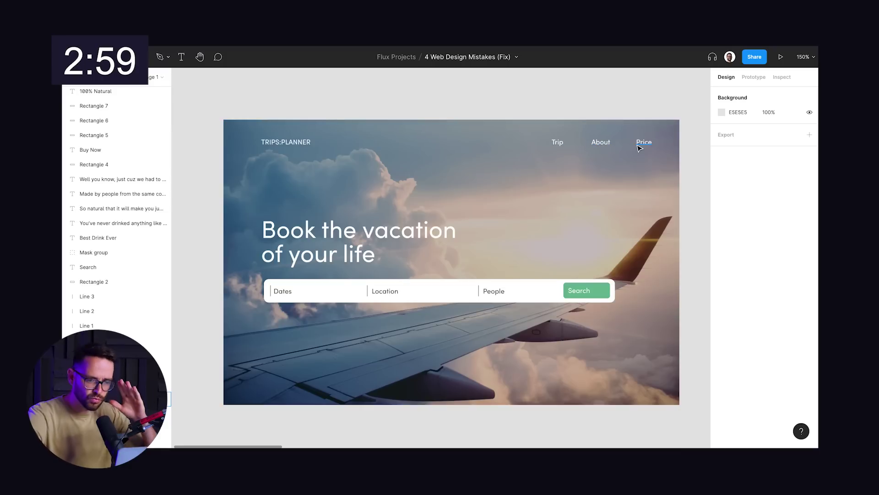
pyautogui.hscroll(10, 589, 99)
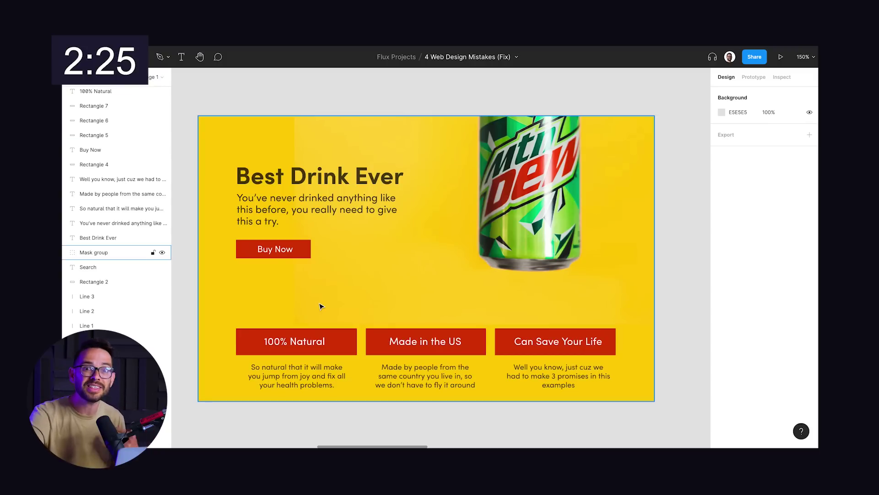
# - Shrink the three red feature label boxes into thin 3 px underline bars
pyautogui.click(346, 343)
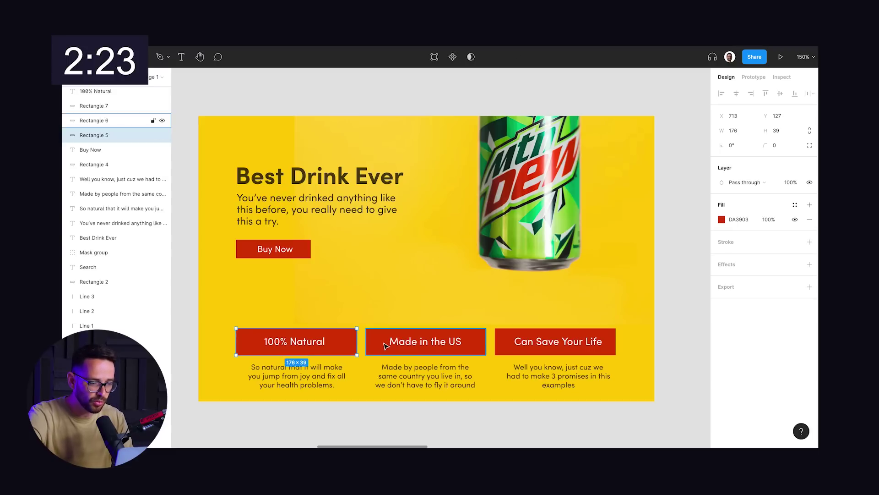
pyautogui.keyDown('shift'); pyautogui.click(435, 341); pyautogui.keyUp('shift')
pyautogui.keyDown('shift'); pyautogui.click(508, 343); pyautogui.keyUp('shift')
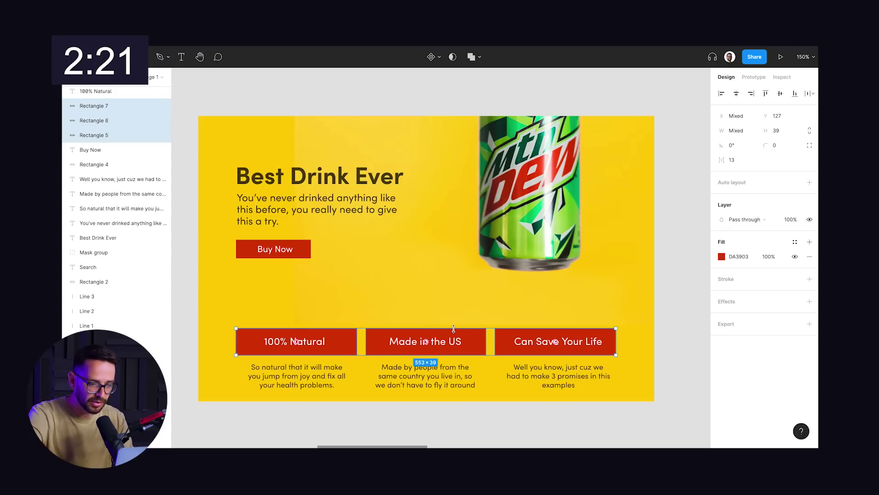
pyautogui.moveTo(452, 329); pyautogui.dragTo(450, 352)
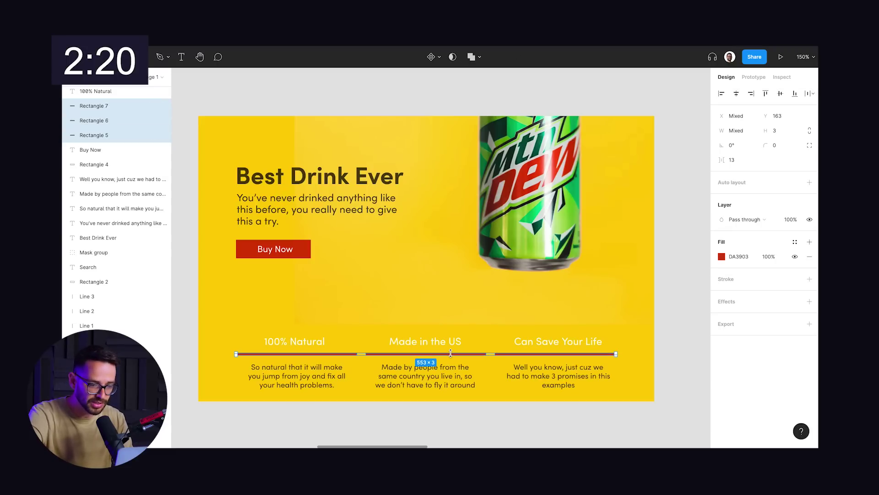
# - Set the three feature headings' fill to black 000000
pyautogui.click(302, 342)
pyautogui.keyDown('shift'); pyautogui.click(426, 341); pyautogui.keyUp('shift')
pyautogui.keyDown('shift'); pyautogui.click(534, 345); pyautogui.keyUp('shift')
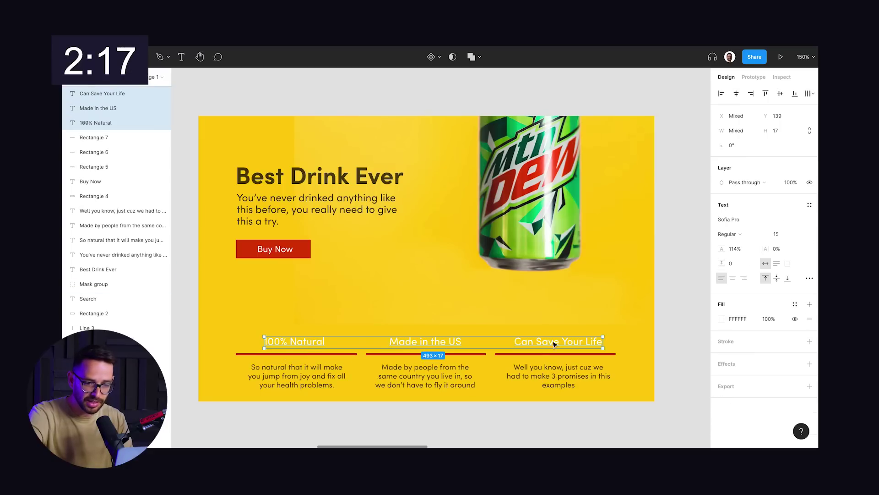
pyautogui.click(722, 318)
pyautogui.click(657, 319)
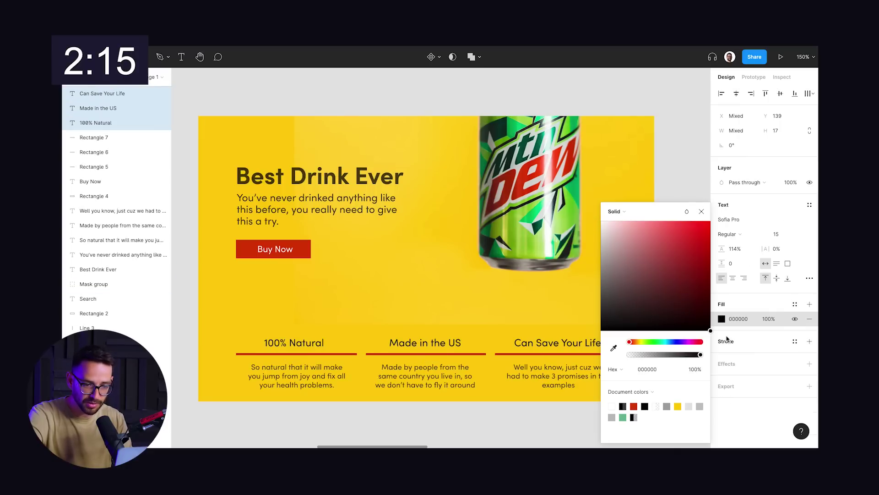
pyautogui.click(686, 188)
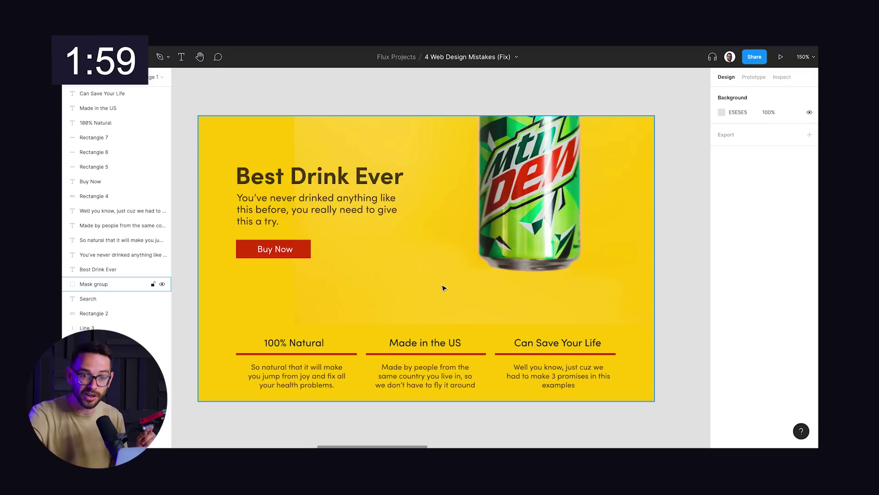
# - Jump to the next frame and center the Stay In Touch contact form mockup
pyautogui.press('n')
pyautogui.hscroll(-2, 443, 287)
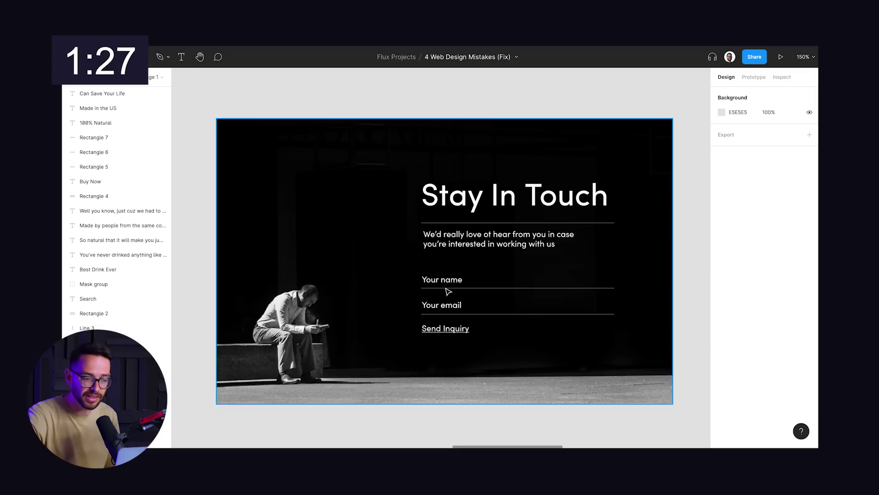
# - Delete the underline beneath the Your name field
pyautogui.click(447, 288)
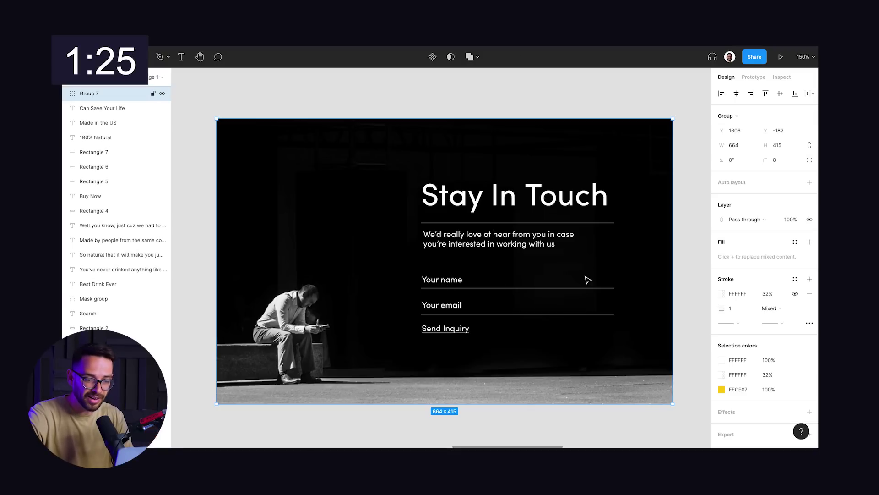
pyautogui.doubleClick(583, 291)
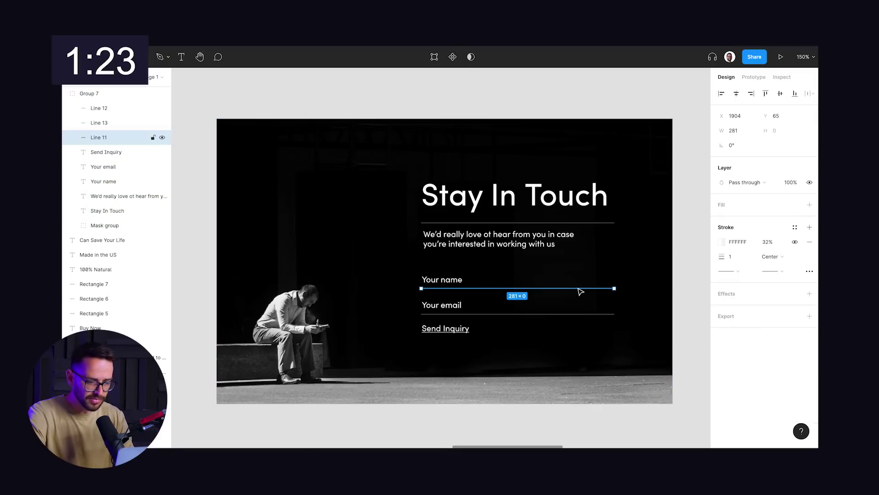
pyautogui.press('Delete')
# - Draw a box over the Your name field, keeping it in front of the photo
pyautogui.click(421, 269)
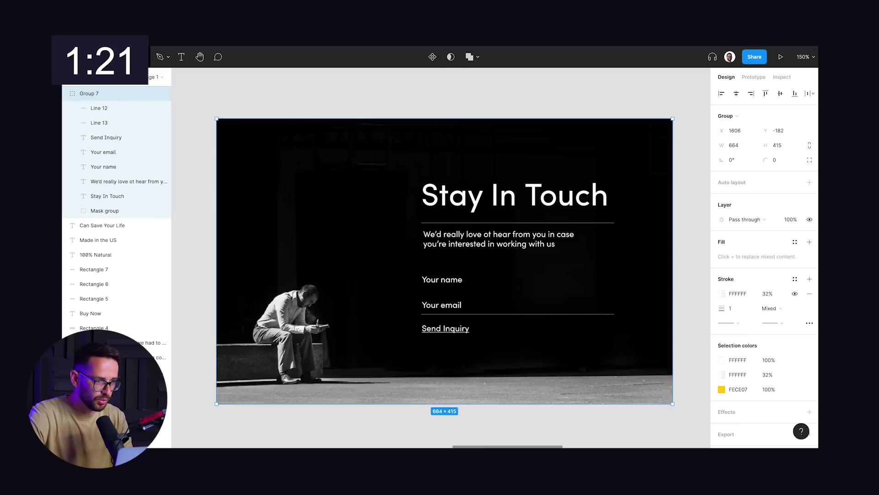
pyautogui.moveTo(419, 270); pyautogui.dragTo(617, 298)
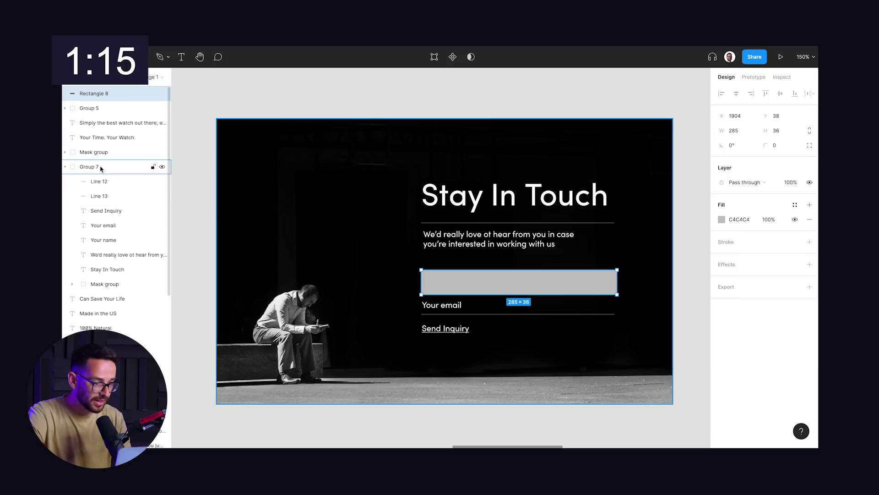
pyautogui.press('super+alt+bracketleft')
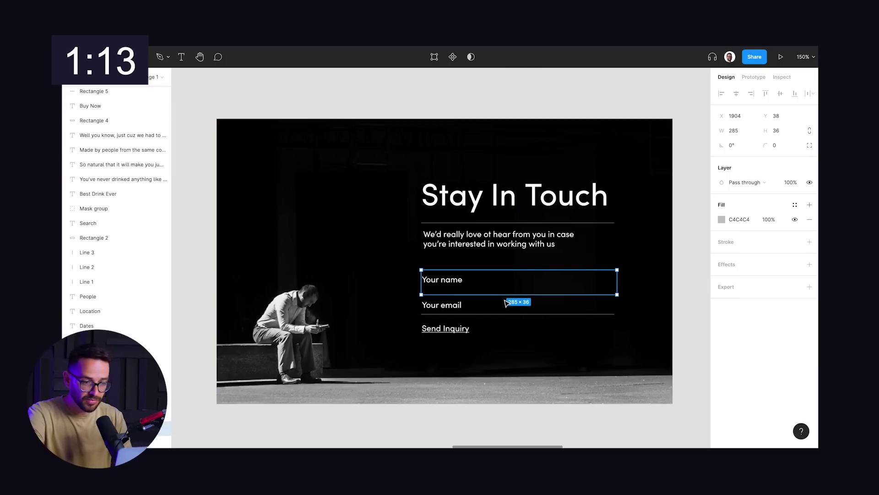
pyautogui.press('super+z')
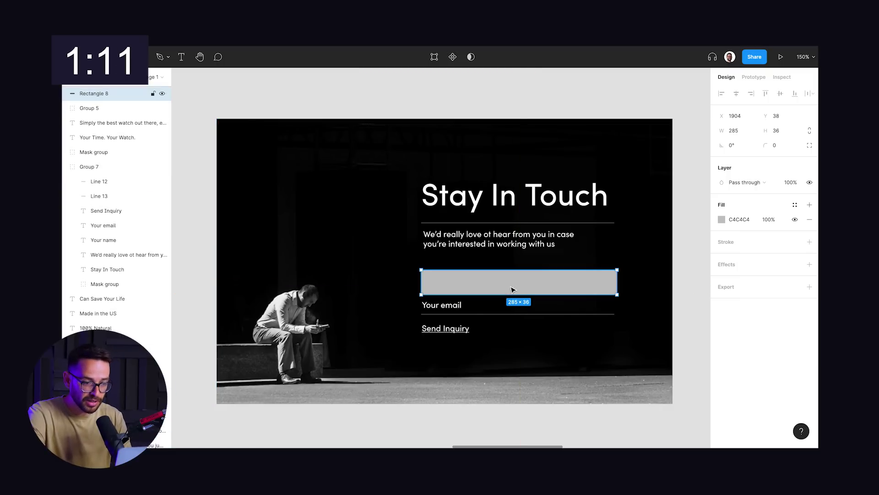
pyautogui.press('super+alt+bracketleft')
pyautogui.press('super+z')
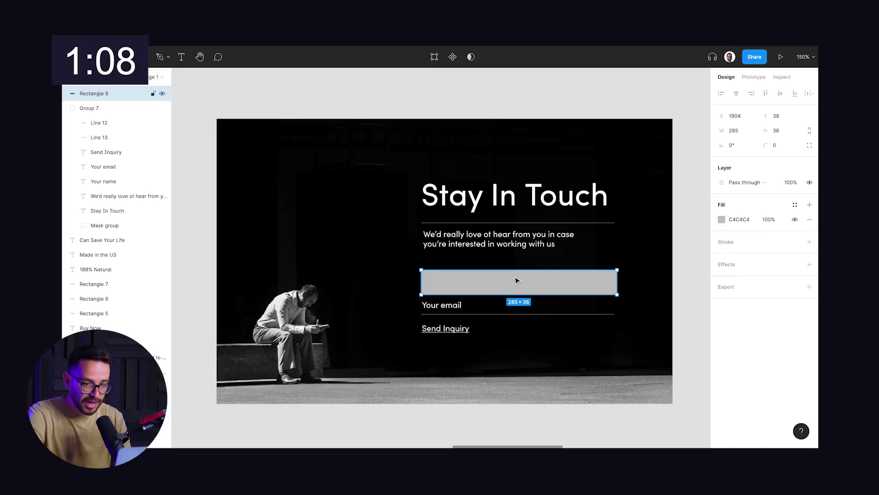
# - Remove the box's grey fill and give it a white FFFFFF stroke
pyautogui.click(807, 220)
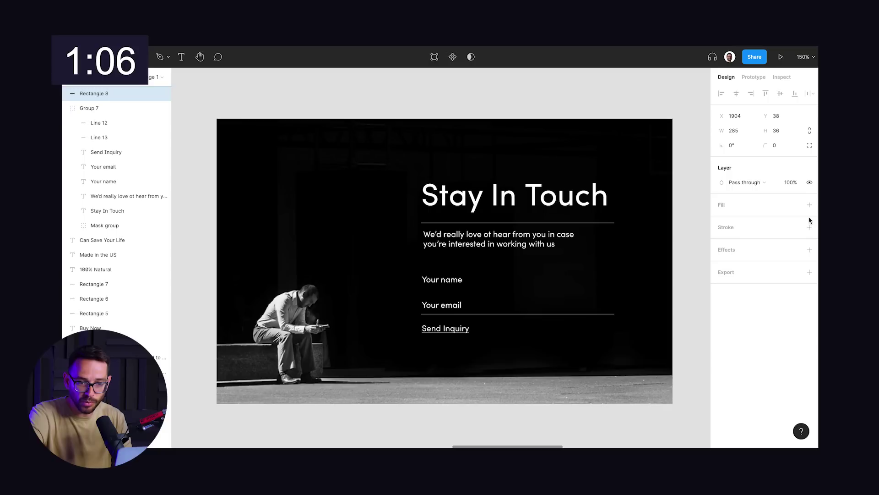
pyautogui.click(809, 228)
pyautogui.click(722, 242)
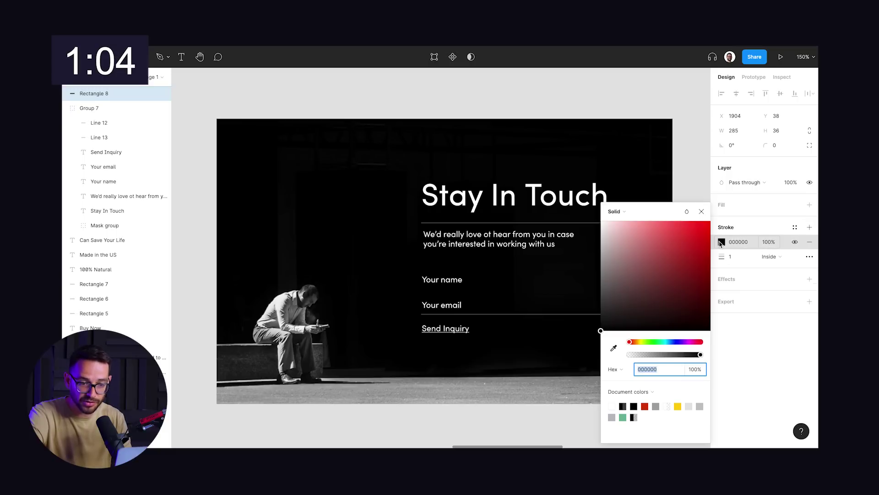
pyautogui.moveTo(601, 329)
pyautogui.mouseDown()
pyautogui.moveTo(620, 267)
pyautogui.moveTo(612, 221)
pyautogui.moveTo(600, 220)
pyautogui.mouseUp()
pyautogui.click(702, 211)
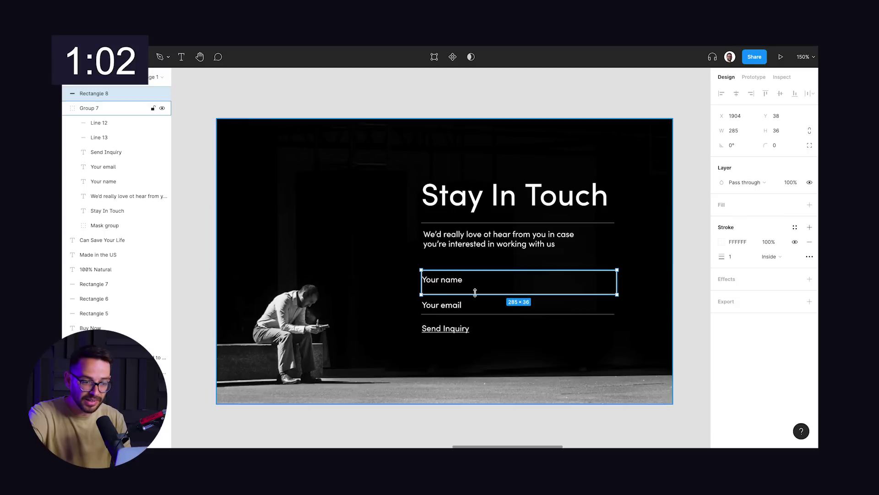
# - Nudge the Your name label inside the box and move both up together
pyautogui.moveTo(443, 283); pyautogui.dragTo(445, 286)
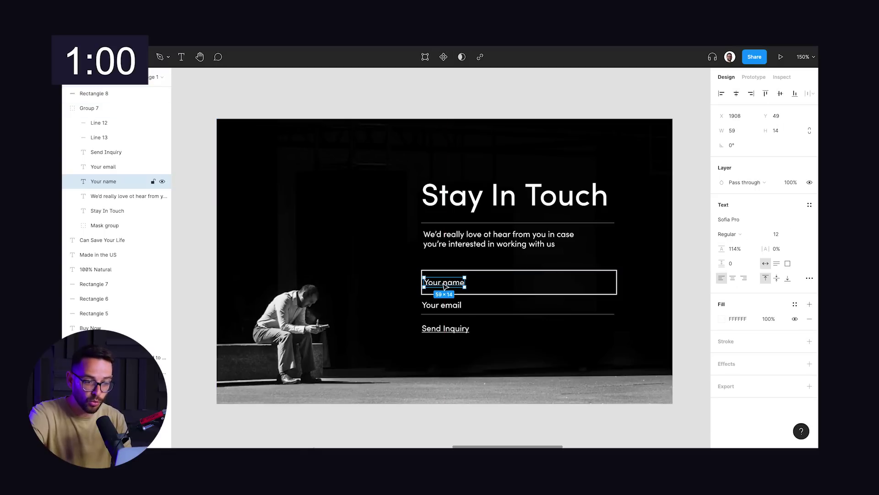
pyautogui.keyDown('shift'); pyautogui.click(455, 290); pyautogui.keyUp('shift')
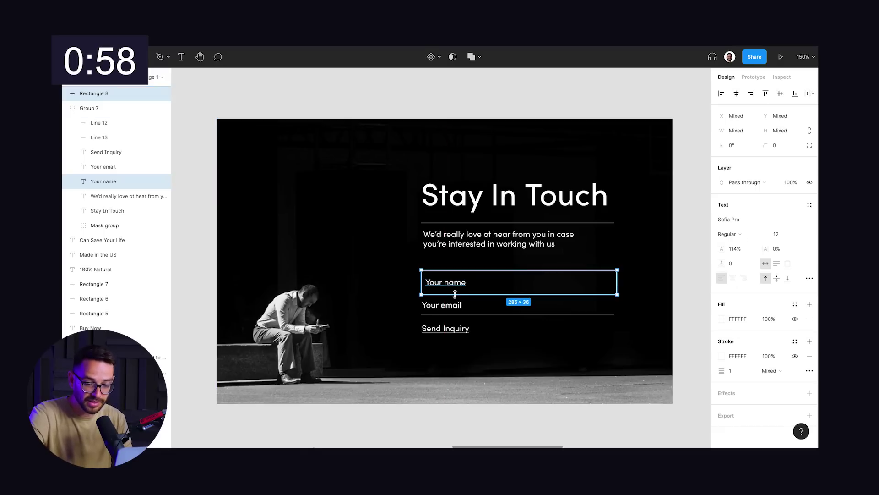
pyautogui.hotkey('shift', 'Up')
# - Inspect the Send Inquiry text's advanced type settings
pyautogui.click(443, 337)
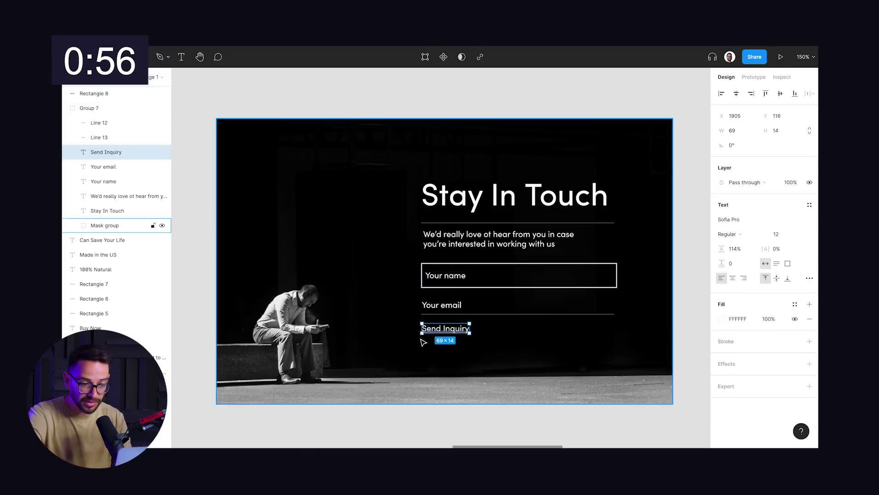
pyautogui.click(500, 363)
pyautogui.click(446, 336)
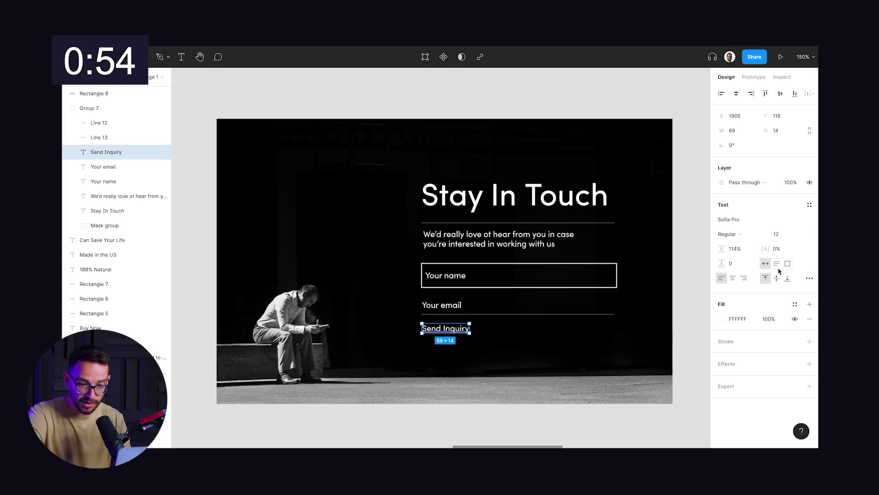
pyautogui.click(809, 278)
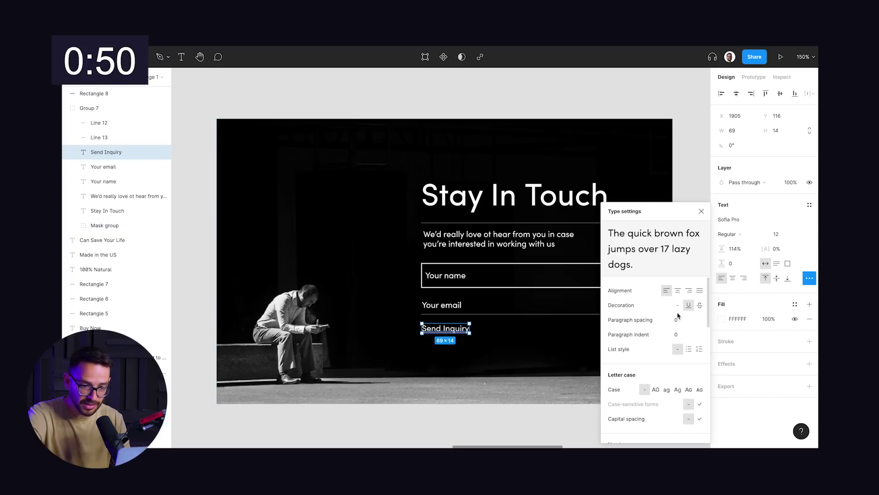
pyautogui.click(701, 211)
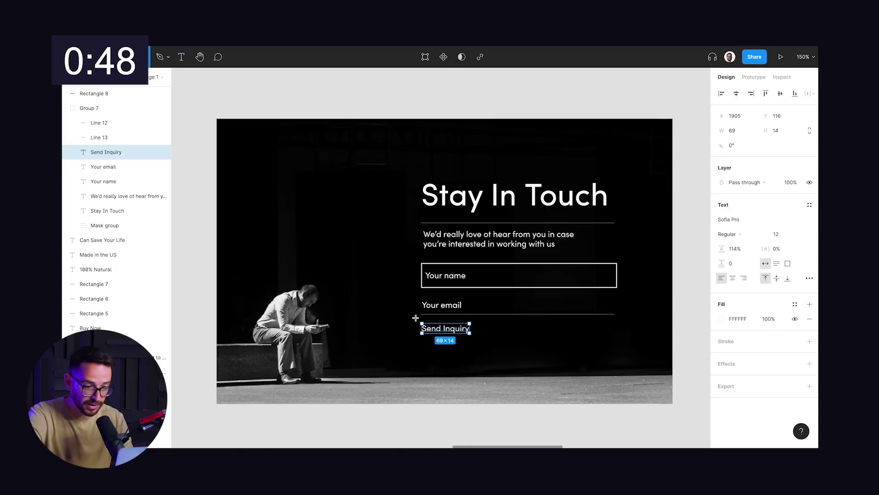
# - Draw a button rectangle below the Your email field and adjust Send Inquiry's layer order
pyautogui.moveTo(420, 319); pyautogui.dragTo(494, 330)
pyautogui.keyDown('shift'); pyautogui.click(425, 329); pyautogui.keyUp('shift')
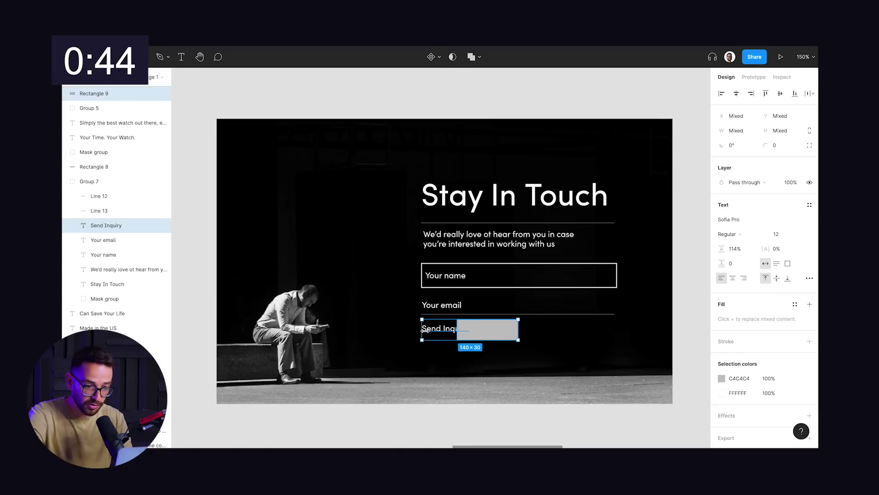
pyautogui.press('super+alt+bracketright')
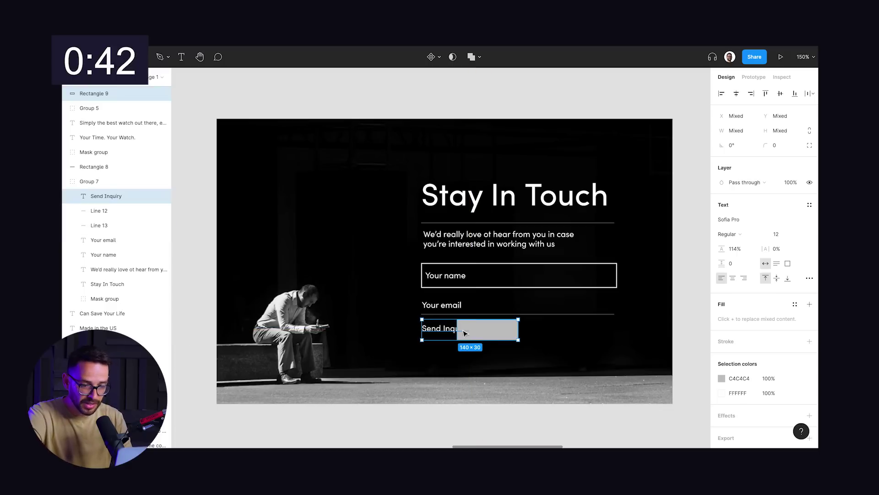
pyautogui.press('super+alt+bracketleft')
pyautogui.press('super+alt+bracketright')
pyautogui.press('super+alt+bracketleft')
pyautogui.press('super+alt+bracketright')
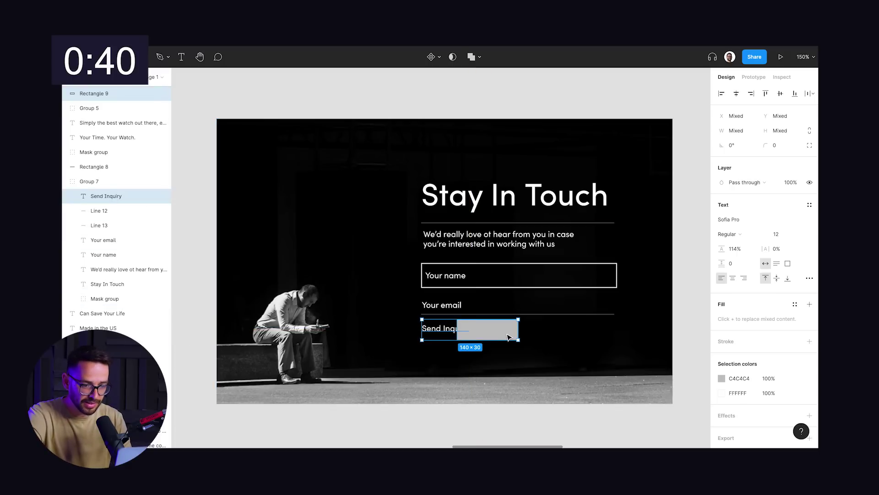
# - Fill the button rectangle white (FFFFFF)
pyautogui.click(506, 334)
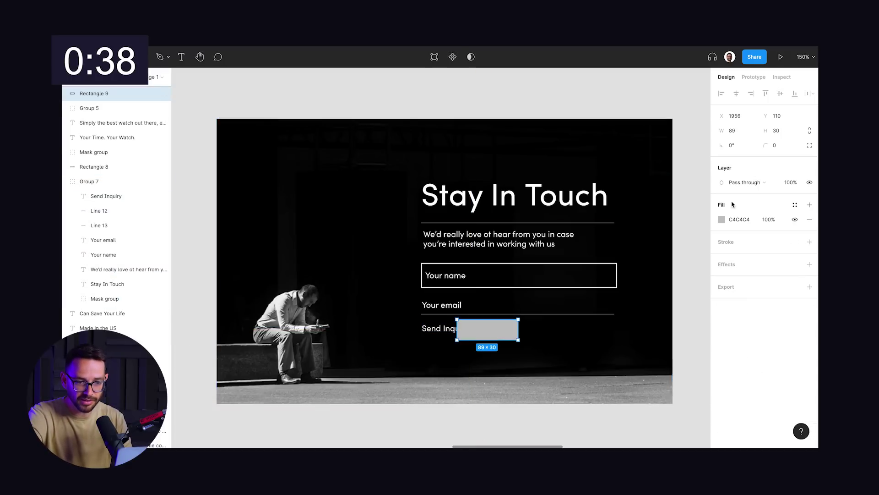
pyautogui.click(722, 219)
pyautogui.click(652, 257)
pyautogui.click(612, 406)
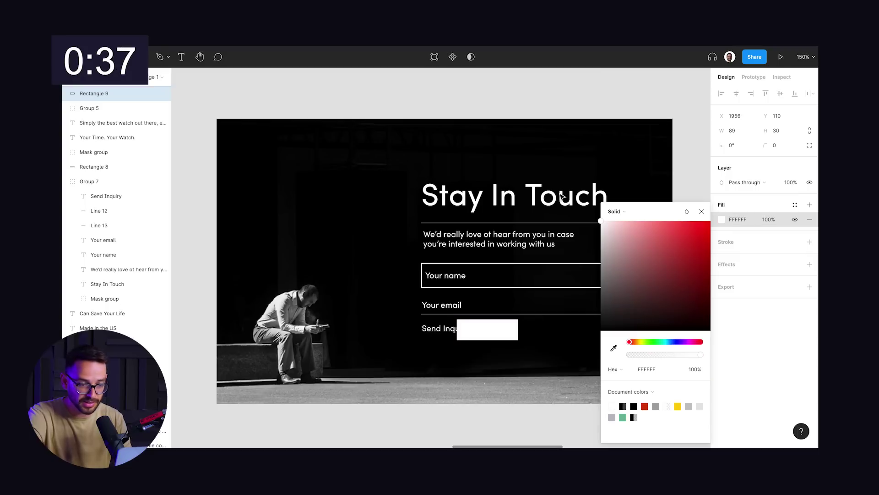
pyautogui.click(449, 327)
# - Make the Send Inquiry text black 000000 and align it on the white button
pyautogui.doubleClick(446, 331)
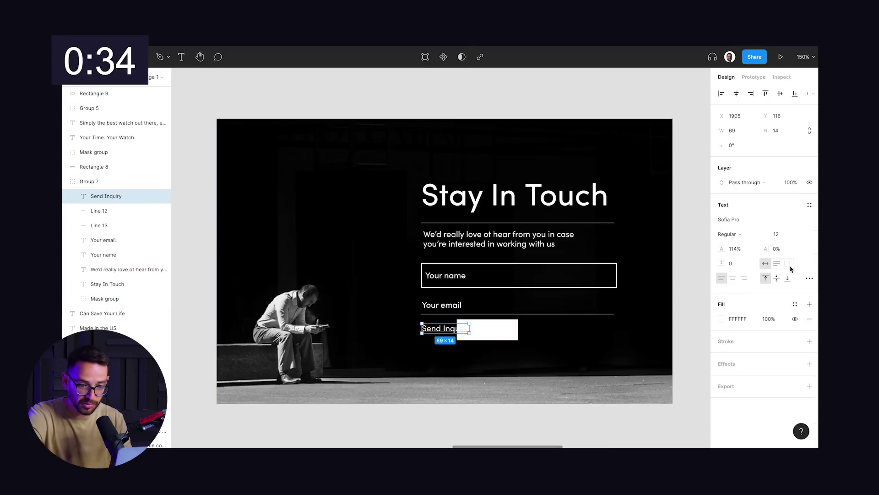
pyautogui.click(725, 321)
pyautogui.write('000000')
pyautogui.press('Return')
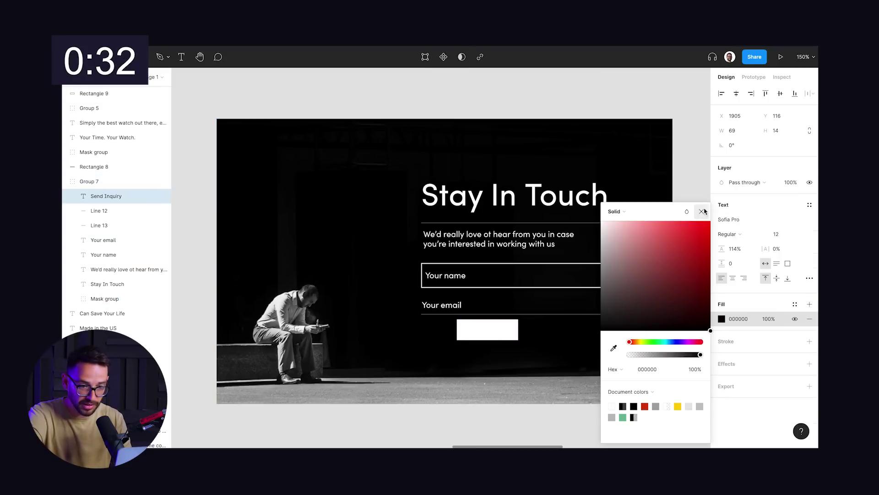
pyautogui.click(703, 211)
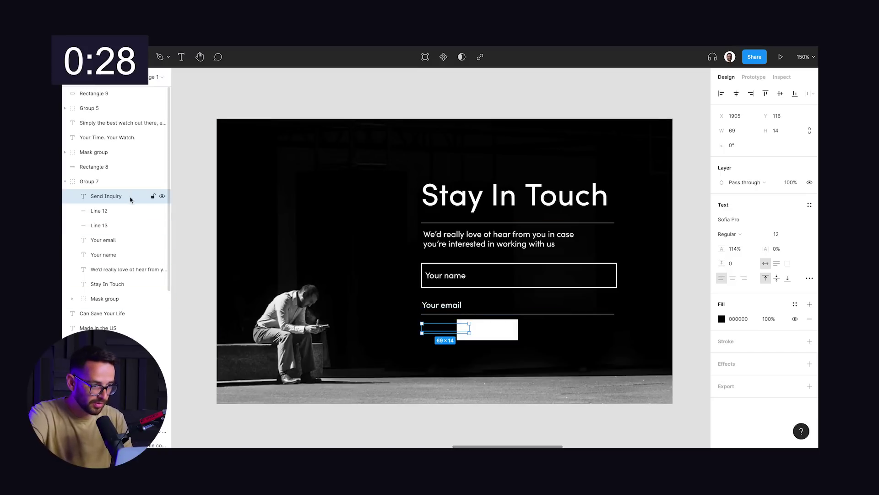
pyautogui.moveTo(118, 163); pyautogui.dragTo(117, 163)
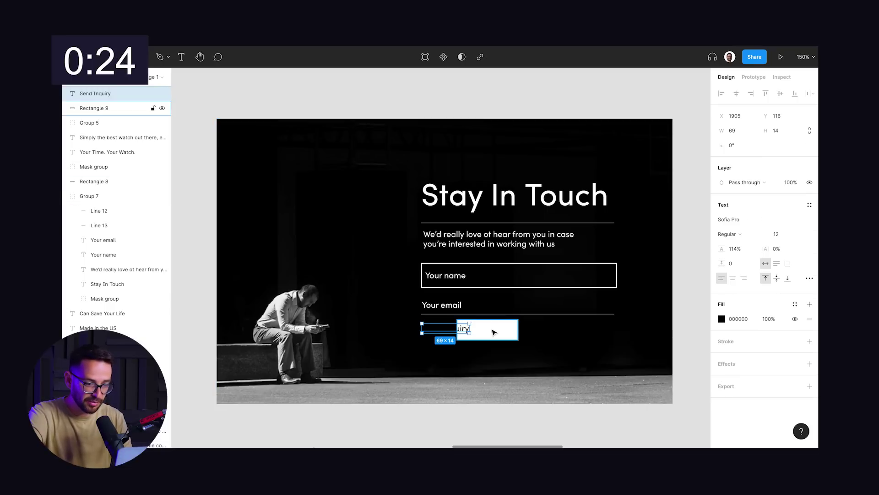
pyautogui.moveTo(495, 329); pyautogui.dragTo(463, 329)
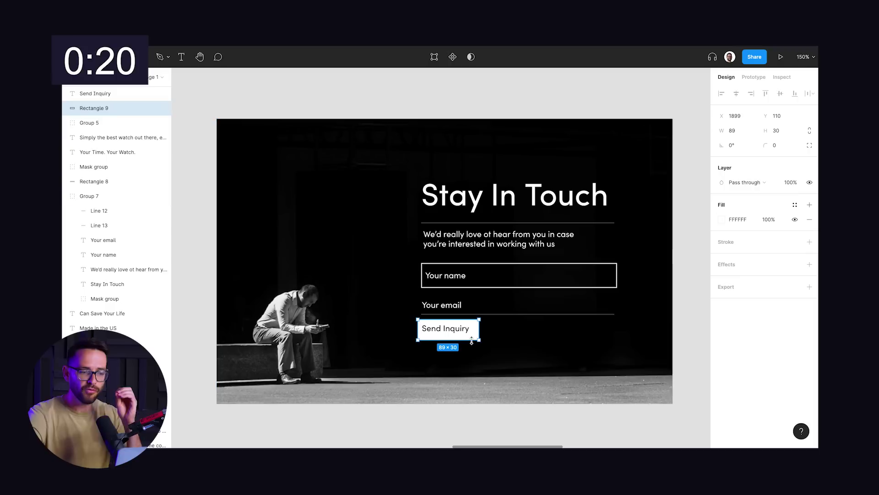
# - Delete the underline beneath the Your email field
pyautogui.click(495, 318)
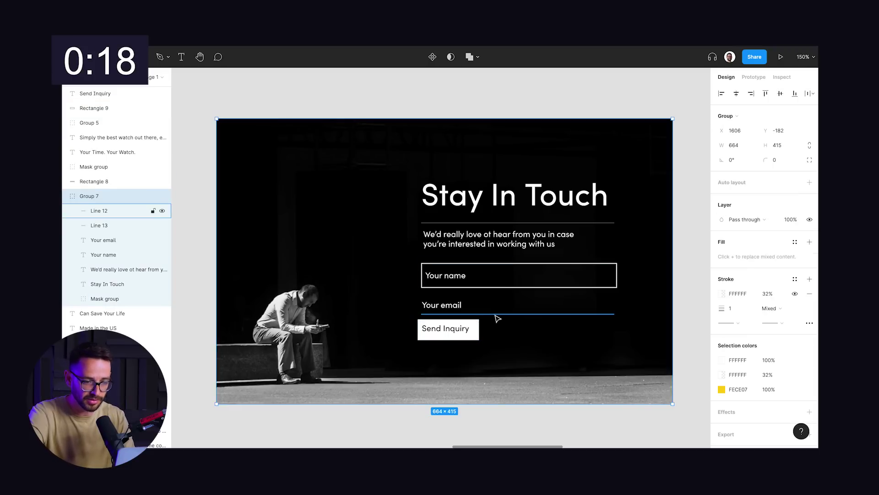
pyautogui.doubleClick(498, 316)
pyautogui.press('Delete')
# - Undo an accidental resize of the name input box and deselect it
pyautogui.keyDown('ctrl'); pyautogui.click(507, 288); pyautogui.keyUp('ctrl')
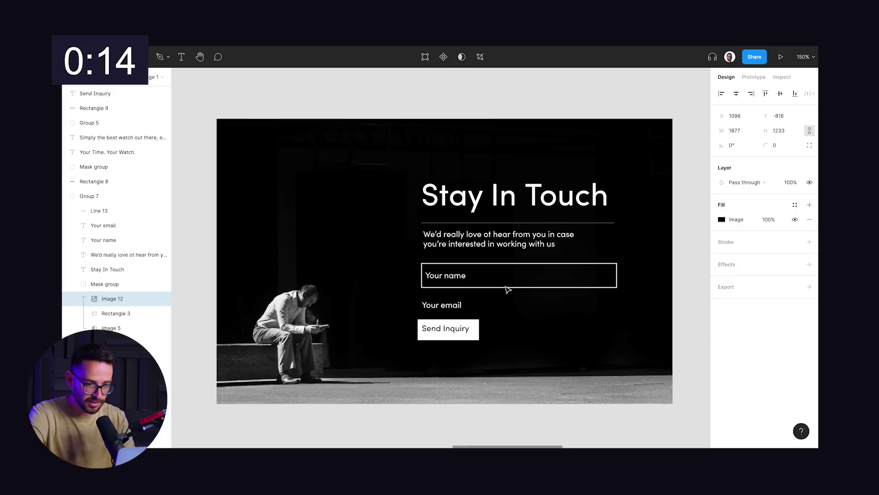
pyautogui.click(556, 287)
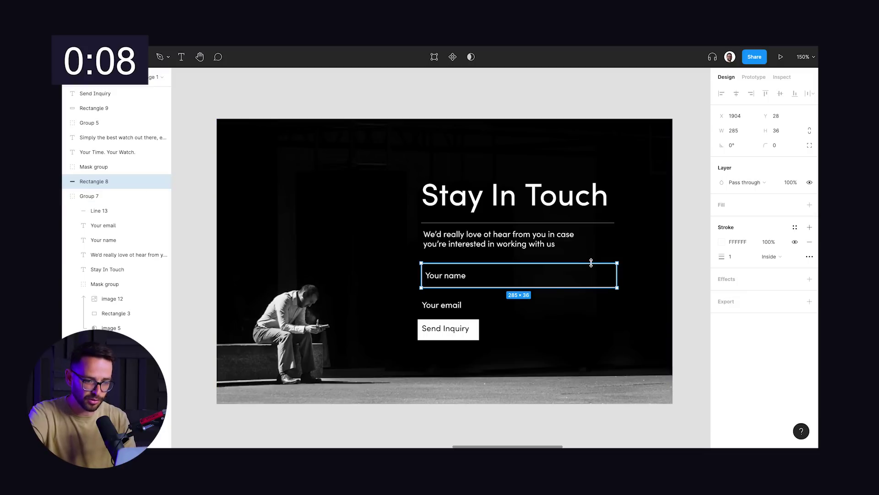
pyautogui.moveTo(592, 262); pyautogui.dragTo(587, 284)
pyautogui.hotkey('ctrl', 'z')
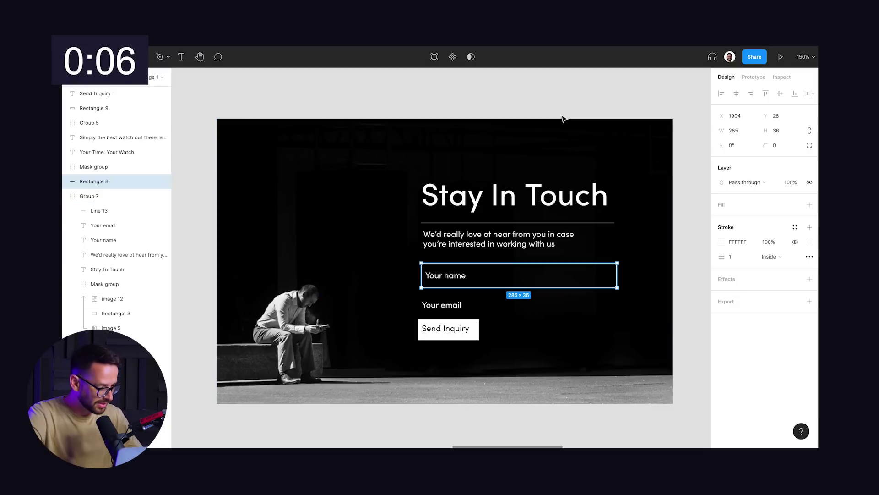
pyautogui.click(561, 95)
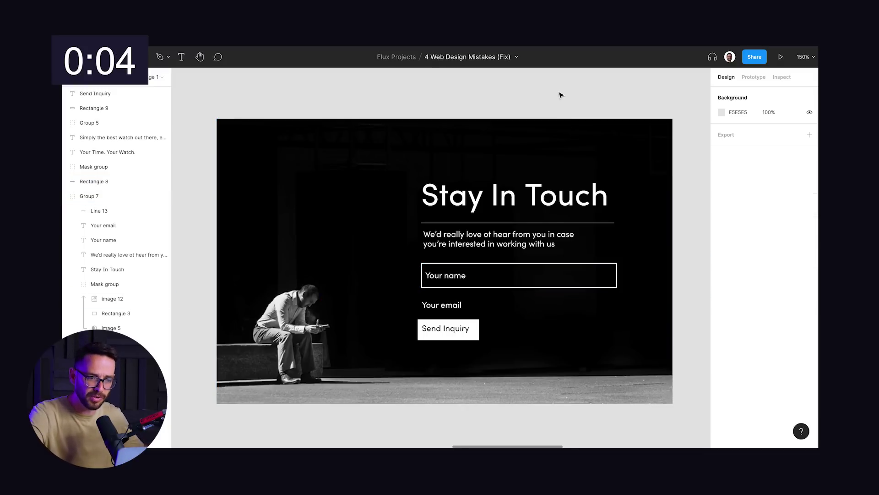
# - Jump to the TiMEsTop watch hero mockup, removing a stray rectangle placed there
pyautogui.press('n')
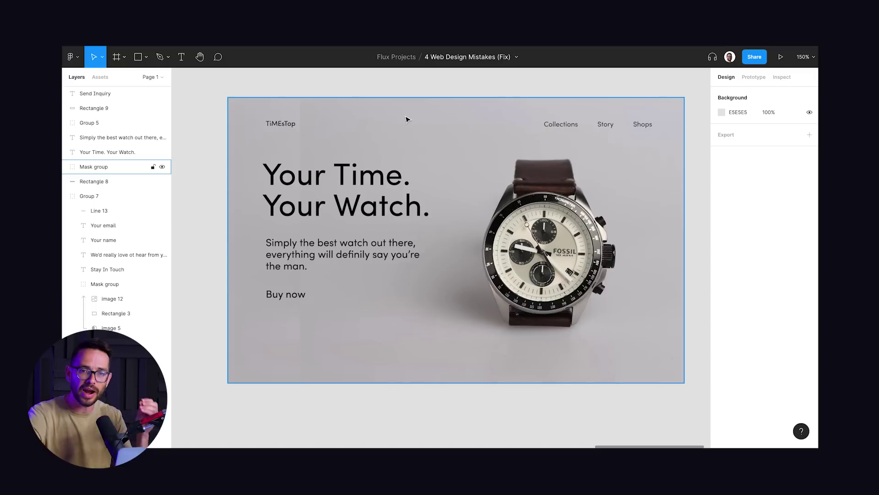
pyautogui.press('r')
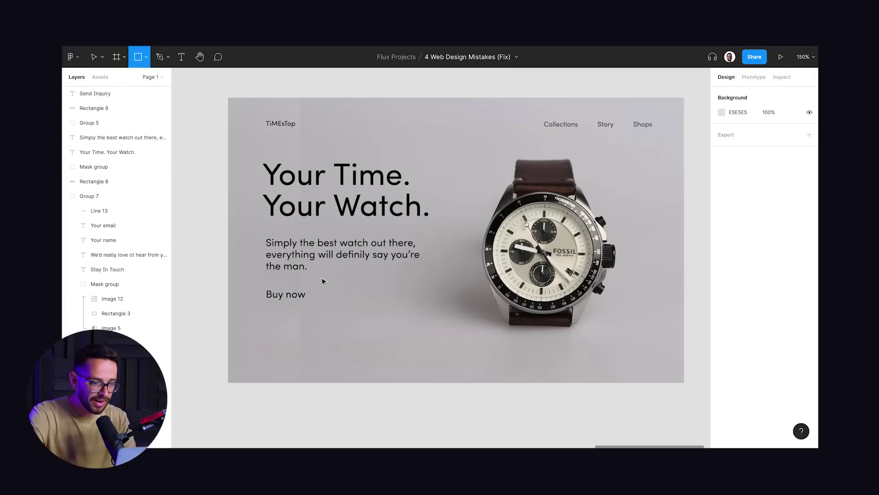
pyautogui.click(322, 282)
pyautogui.hotkey('ctrl', 'z')
# - Draw a 122×37 orange rectangle beside the Buy now link
pyautogui.press('r')
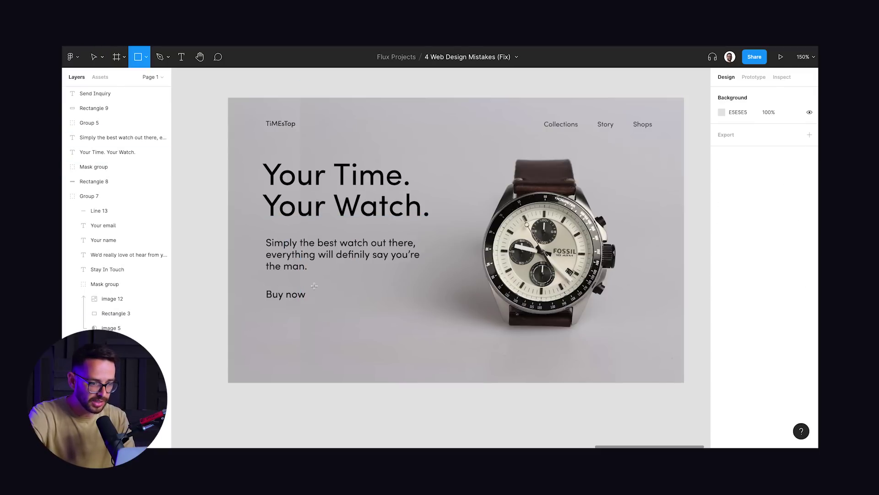
pyautogui.moveTo(310, 285); pyautogui.dragTo(394, 311)
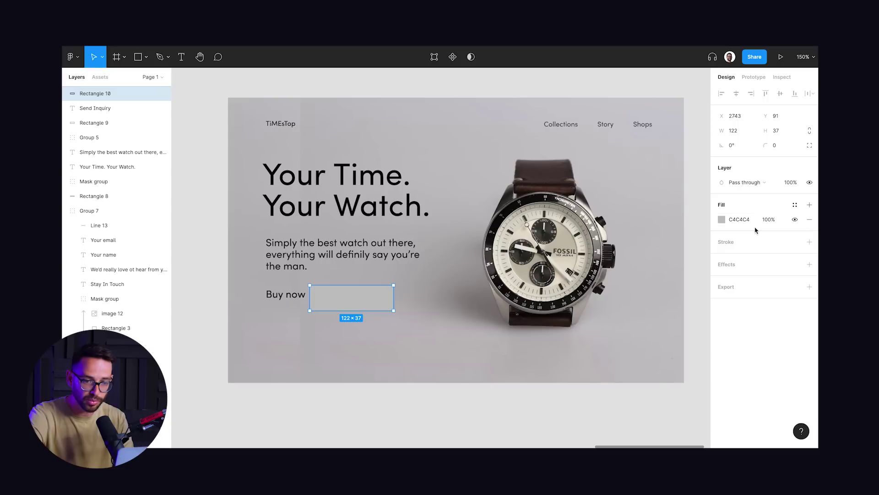
pyautogui.click(722, 220)
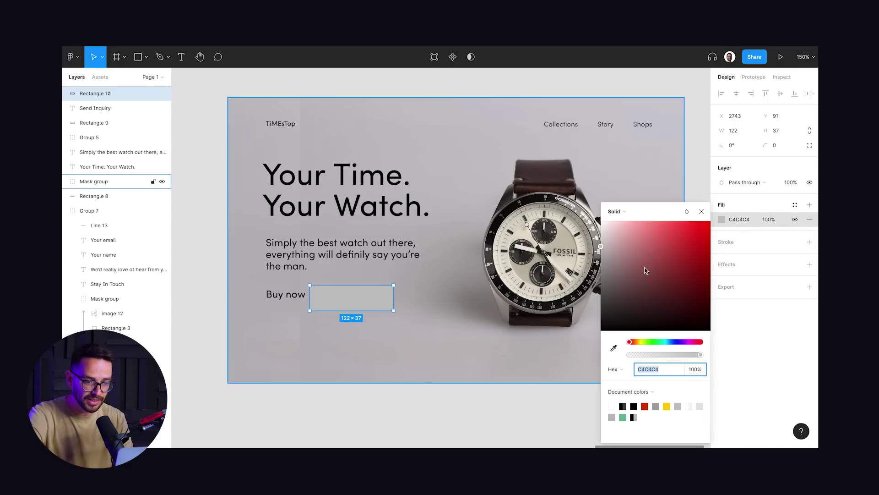
pyautogui.moveTo(645, 268); pyautogui.dragTo(710, 261)
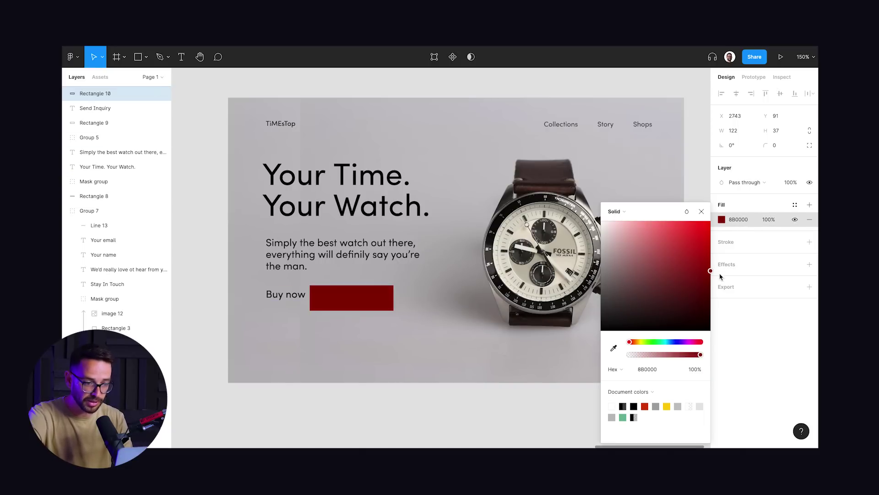
pyautogui.moveTo(646, 346)
pyautogui.mouseDown()
pyautogui.moveTo(653, 345)
pyautogui.moveTo(637, 346)
pyautogui.mouseUp()
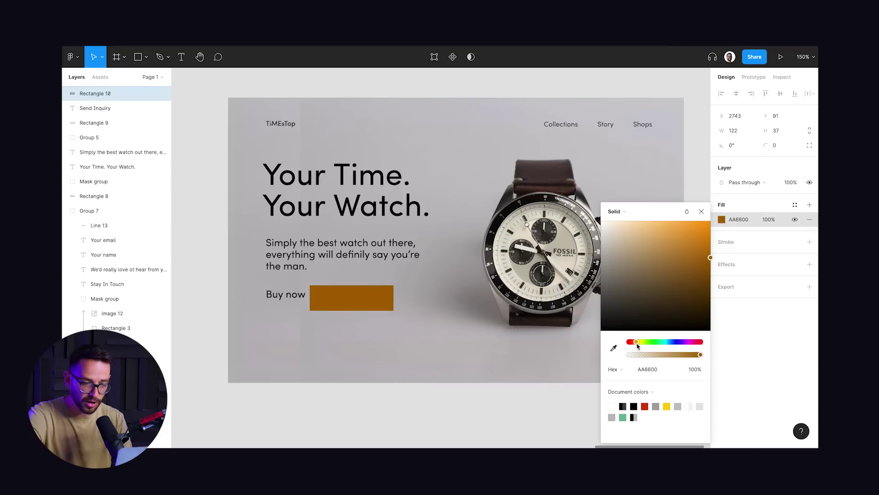
pyautogui.moveTo(695, 240); pyautogui.dragTo(713, 243)
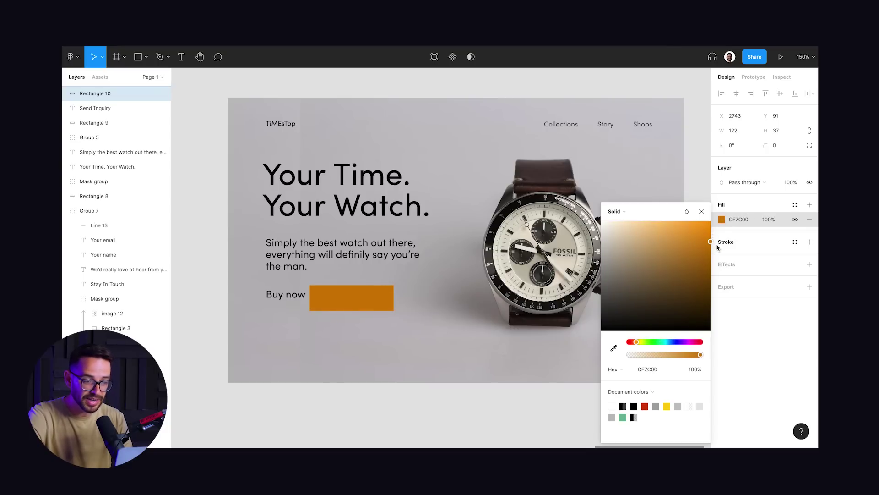
pyautogui.moveTo(333, 301); pyautogui.dragTo(308, 299)
# - Put the rectangle behind the Buy now text and darken it to brown 794900
pyautogui.click(281, 292)
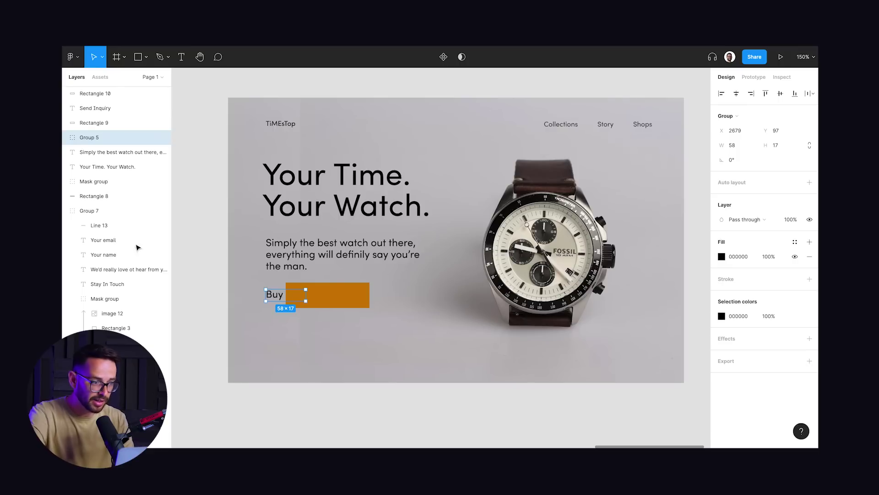
pyautogui.hotkey('ctrl', 'shift', ']')
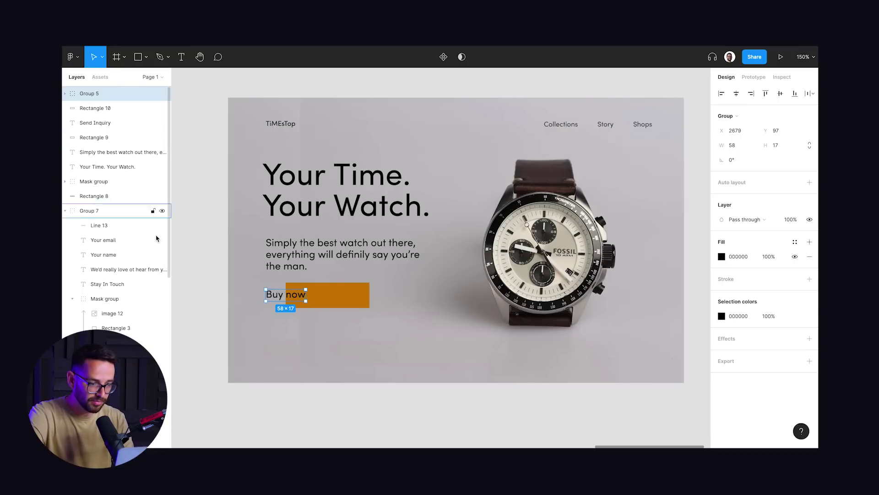
pyautogui.moveTo(332, 296); pyautogui.dragTo(311, 298)
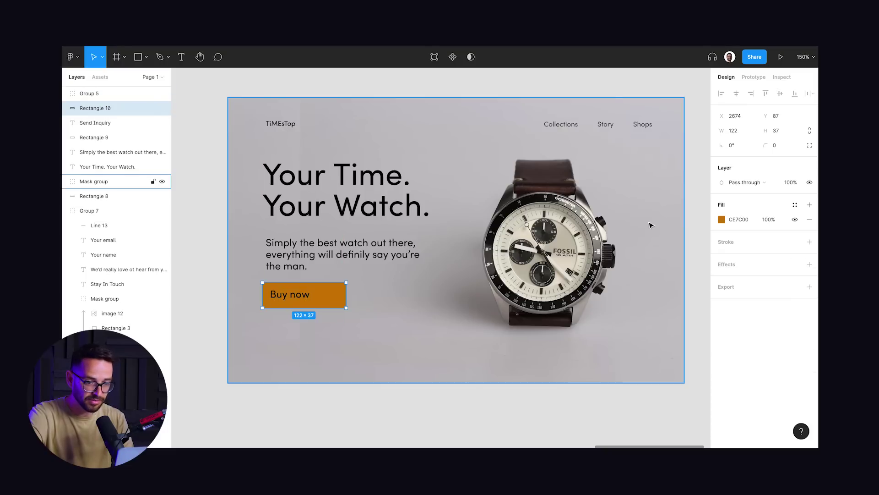
pyautogui.click(721, 221)
pyautogui.moveTo(664, 240); pyautogui.dragTo(701, 285)
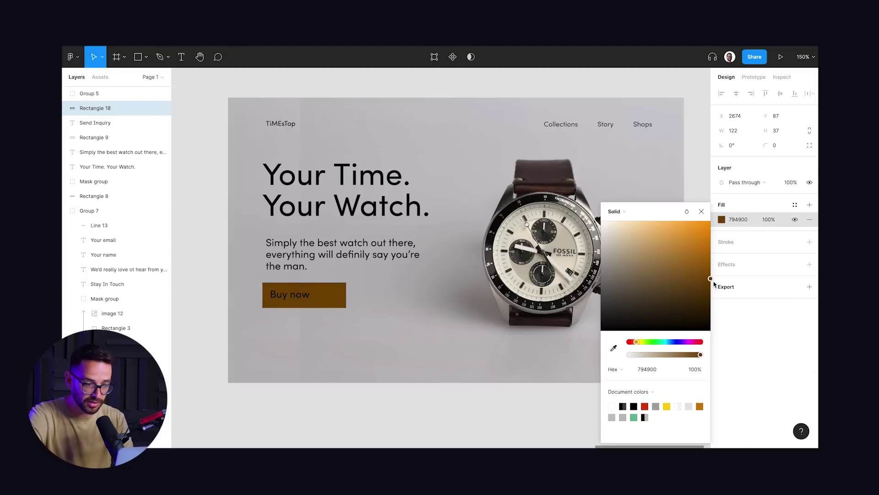
# - Make the Buy now text white (FFFFFF)
pyautogui.doubleClick(290, 294)
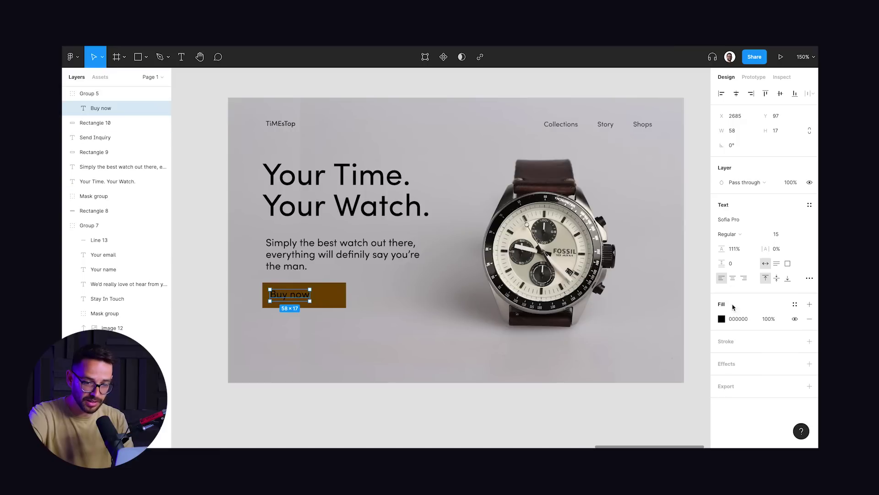
pyautogui.click(721, 319)
pyautogui.click(654, 295)
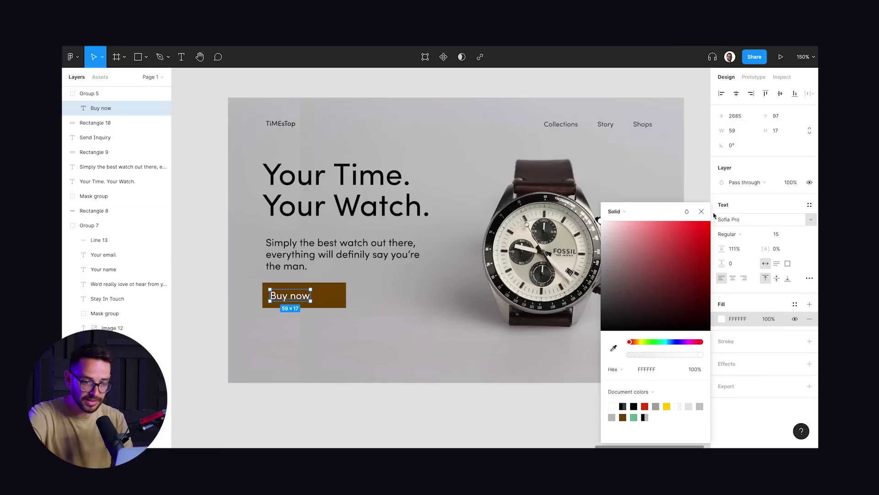
pyautogui.press('Escape')
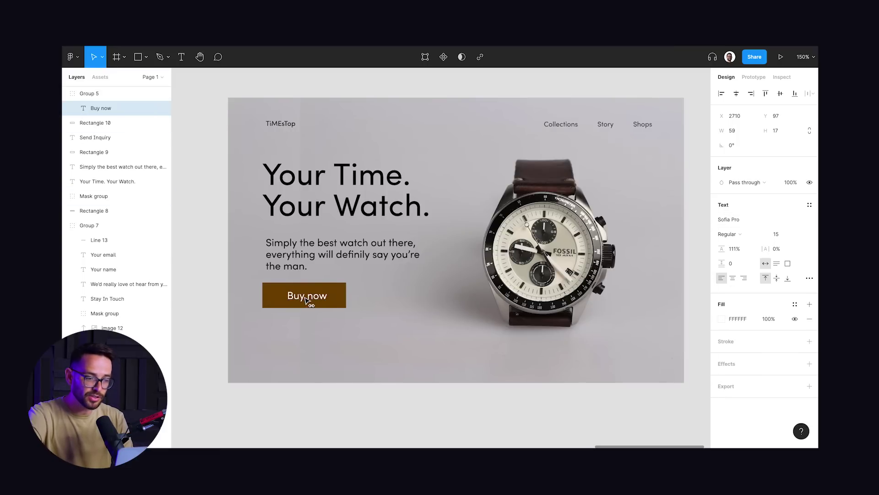
pyautogui.click(325, 341)
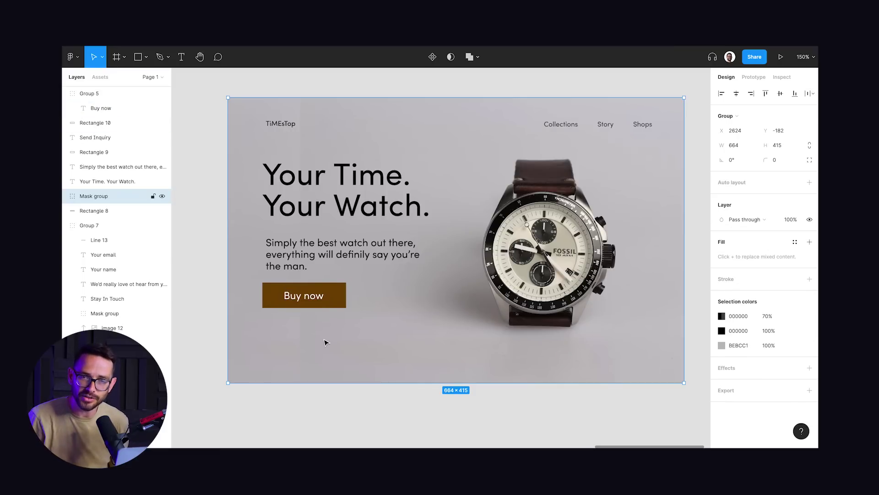